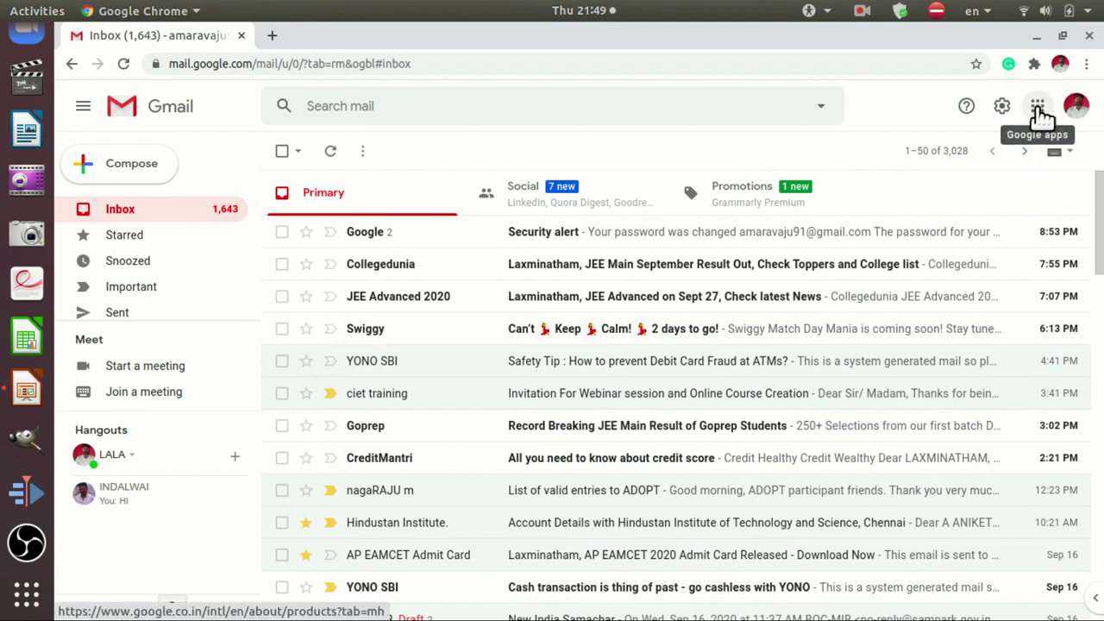
- Launch Google Calendar in a new tab from Gmail's Google apps grid
left_click(1040, 111)
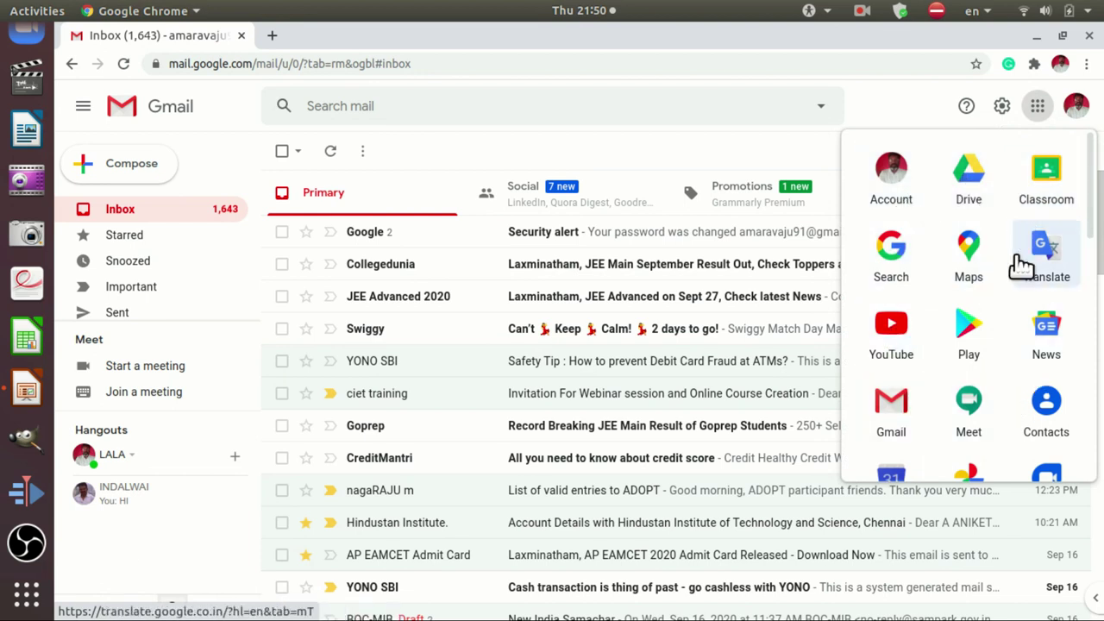
scroll(892, 414, "down", 2)
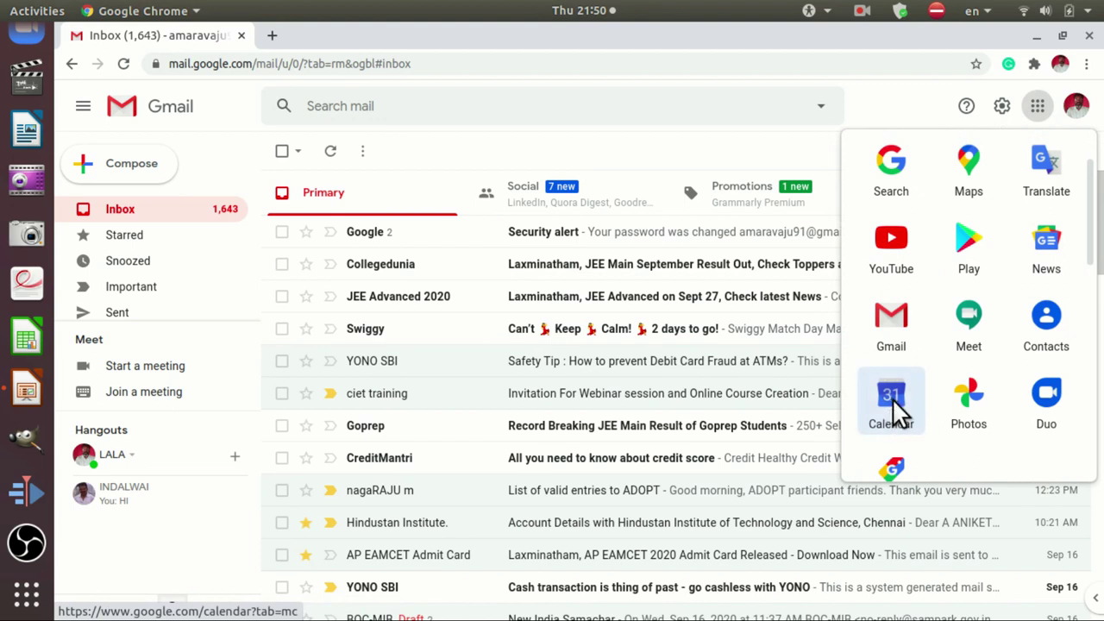
left_click(892, 412)
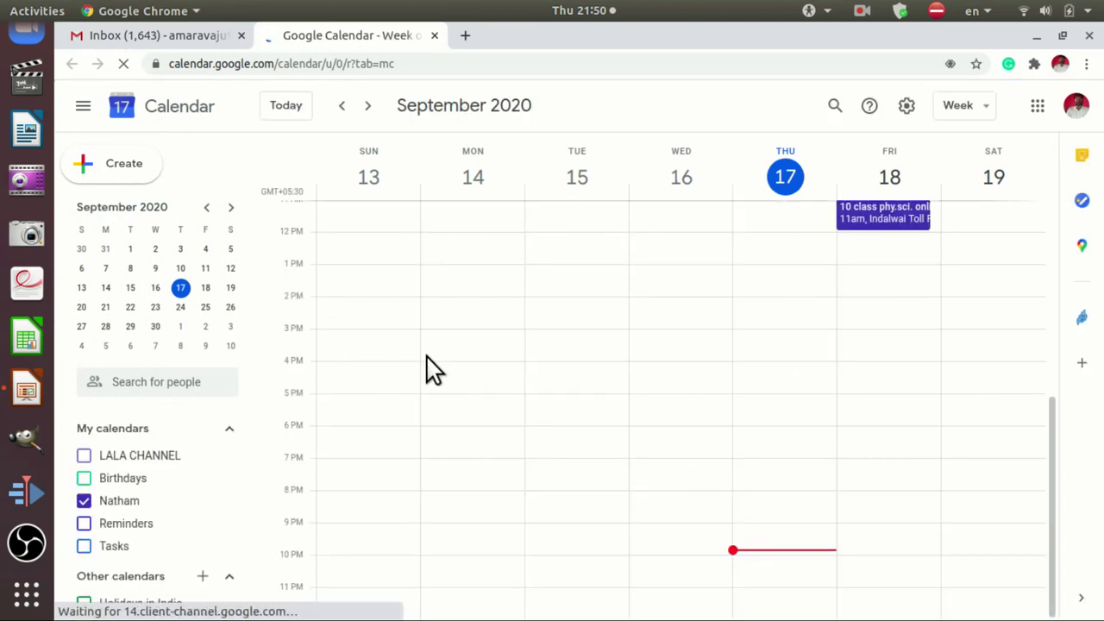
- Dismiss the notifications prompt, expand My calendars, and show the Other calendars add options
left_click(388, 87)
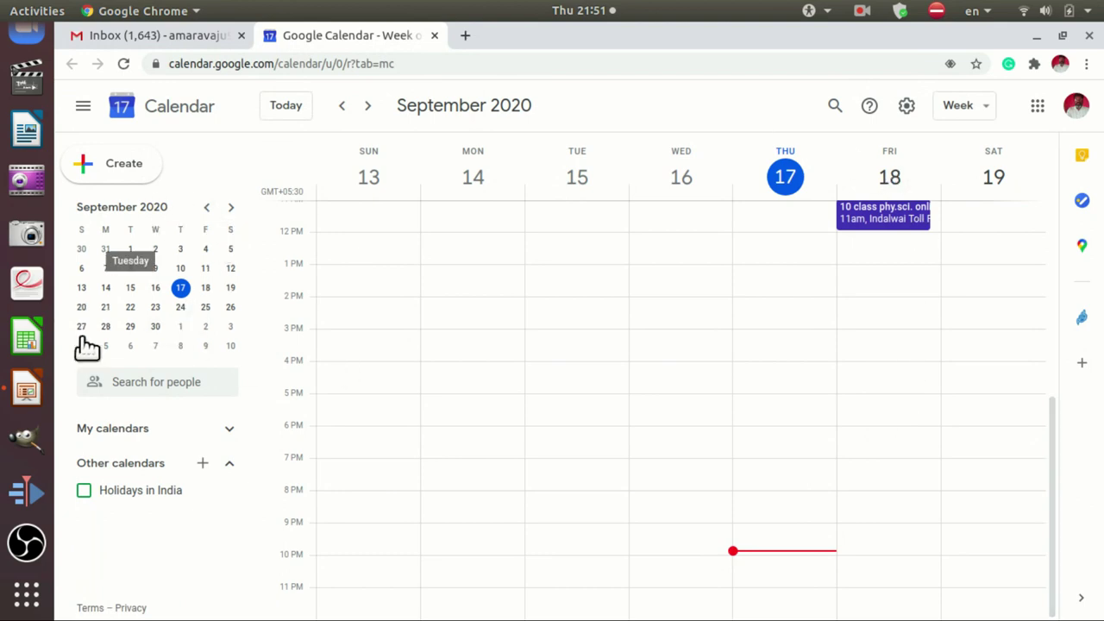
left_click(138, 428)
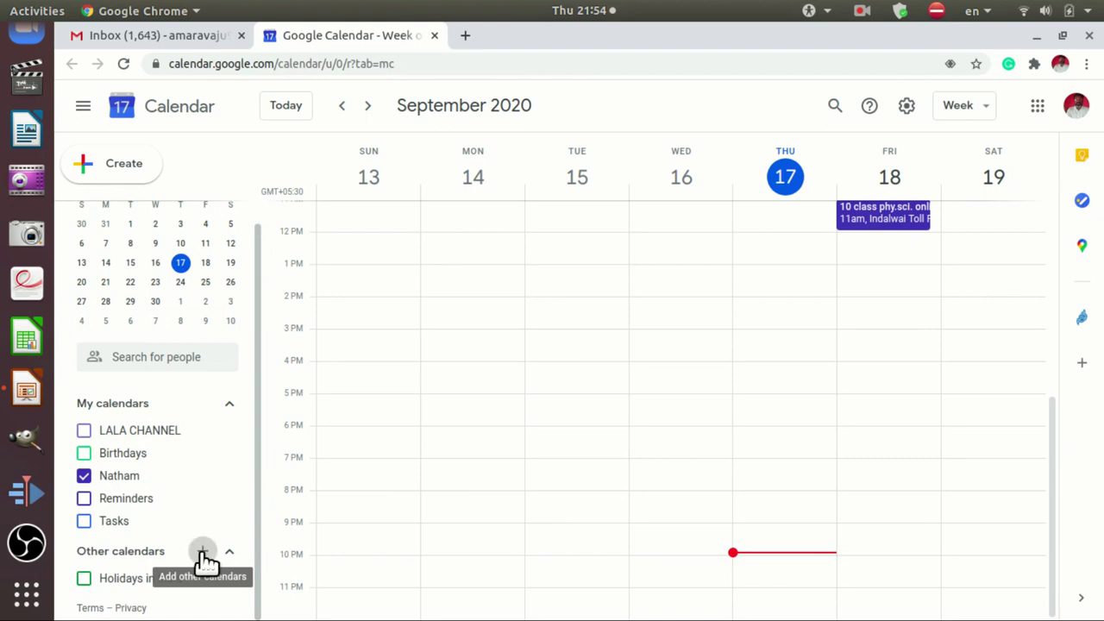
left_click(203, 552)
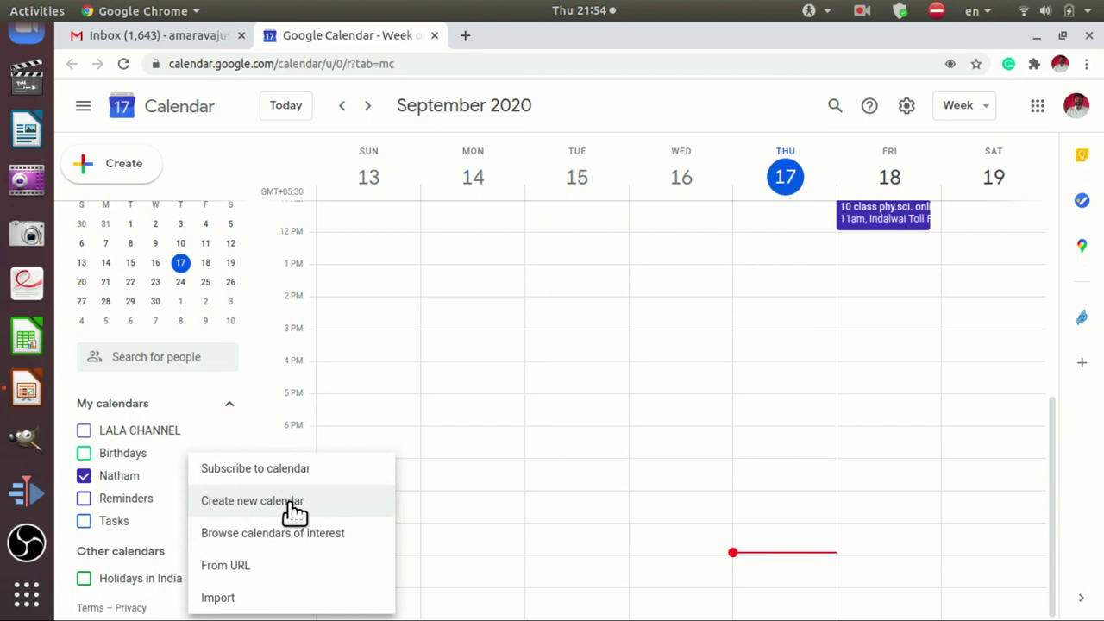
- Create a calendar named SCHOOL with a webinar schedules description, then return to the week view
left_click(291, 504)
type("SCHOOL")
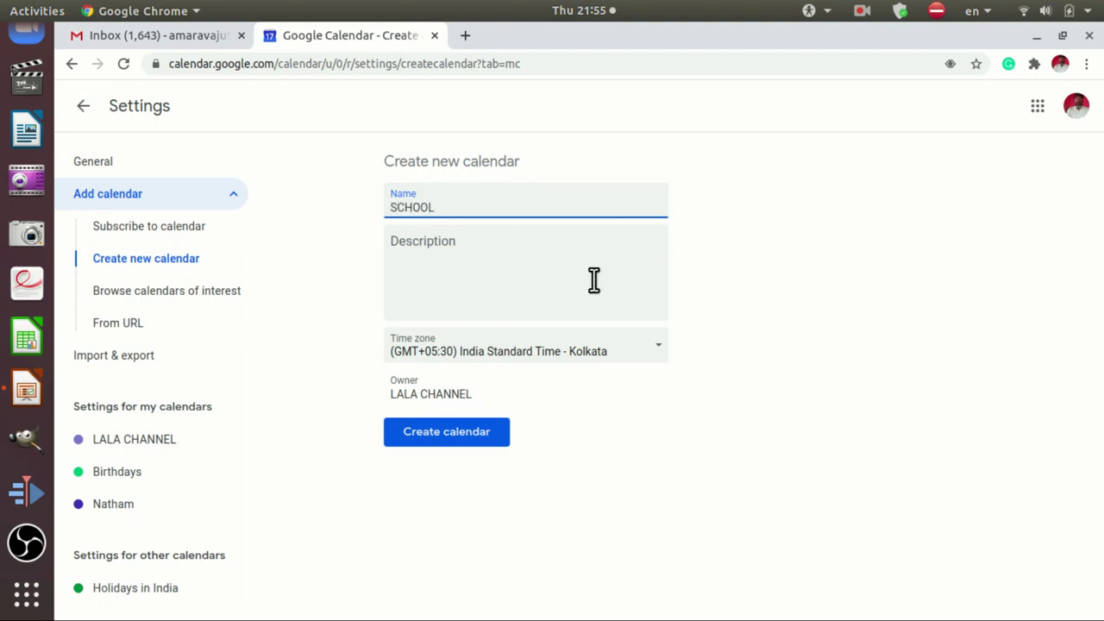
left_click(487, 277)
type("Webinar shedules")
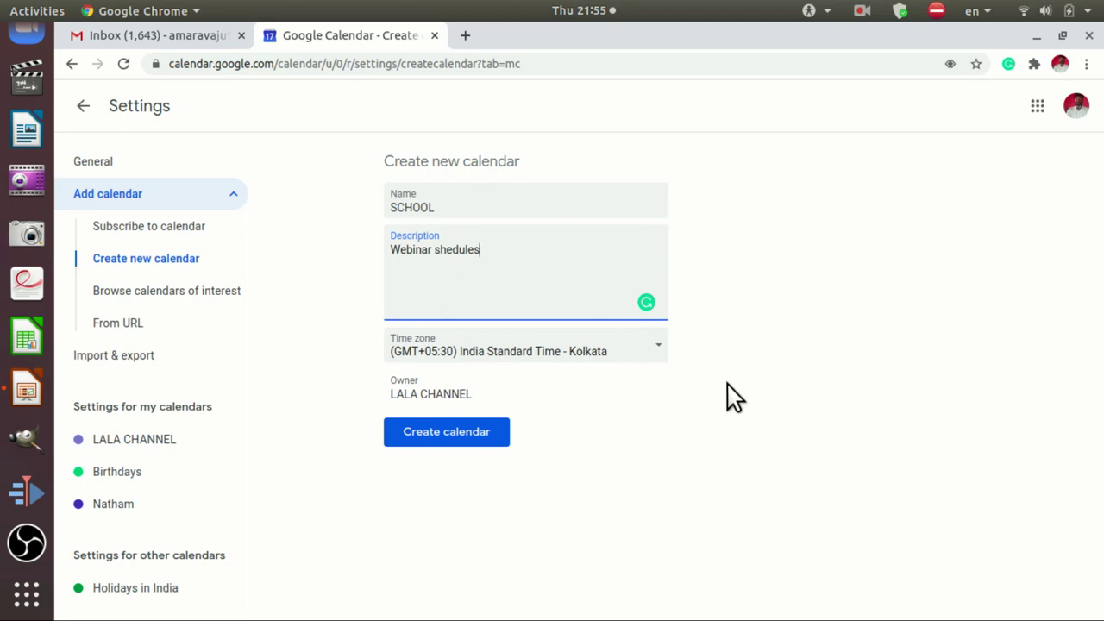
left_click(472, 437)
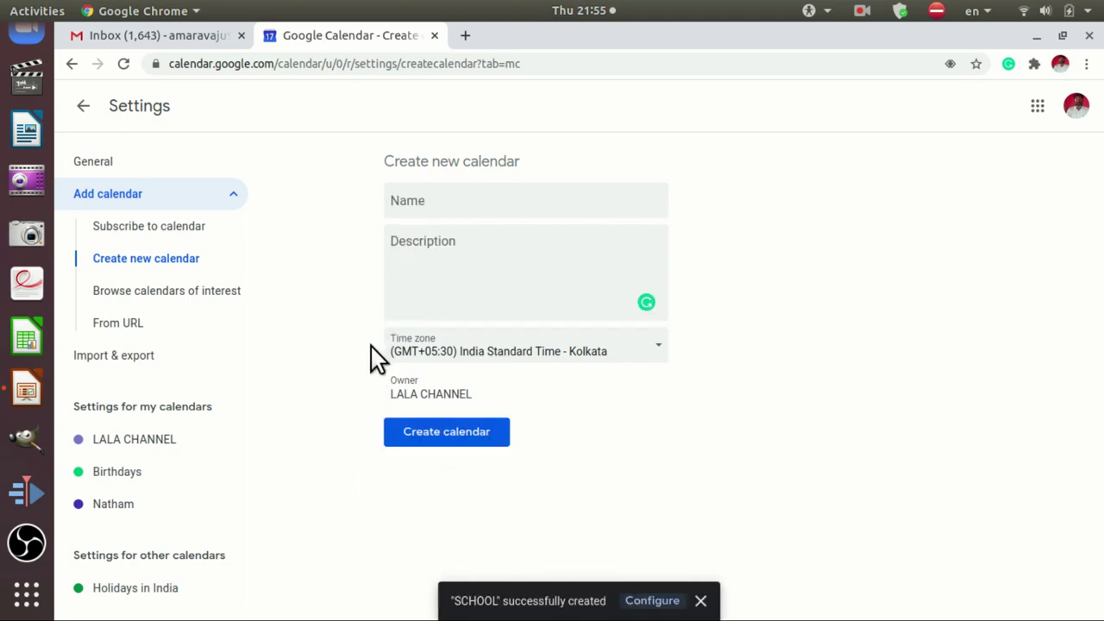
left_click(87, 112)
- Scroll the September 13–19 week grid to the morning hours
scroll(104, 362, "down", 1)
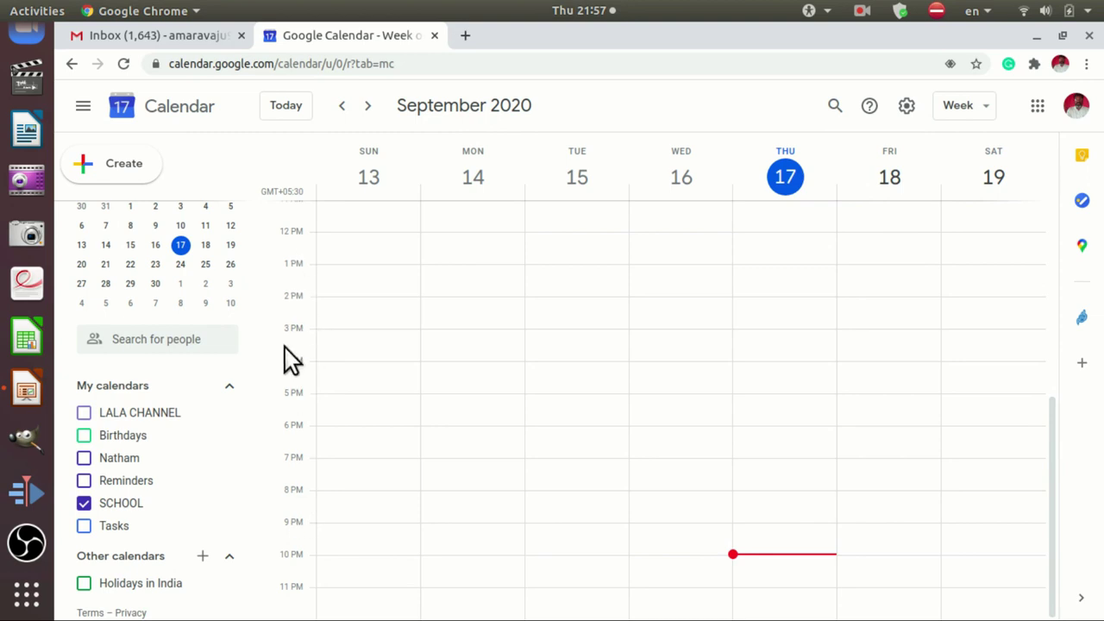
scroll(621, 319, "up", 5)
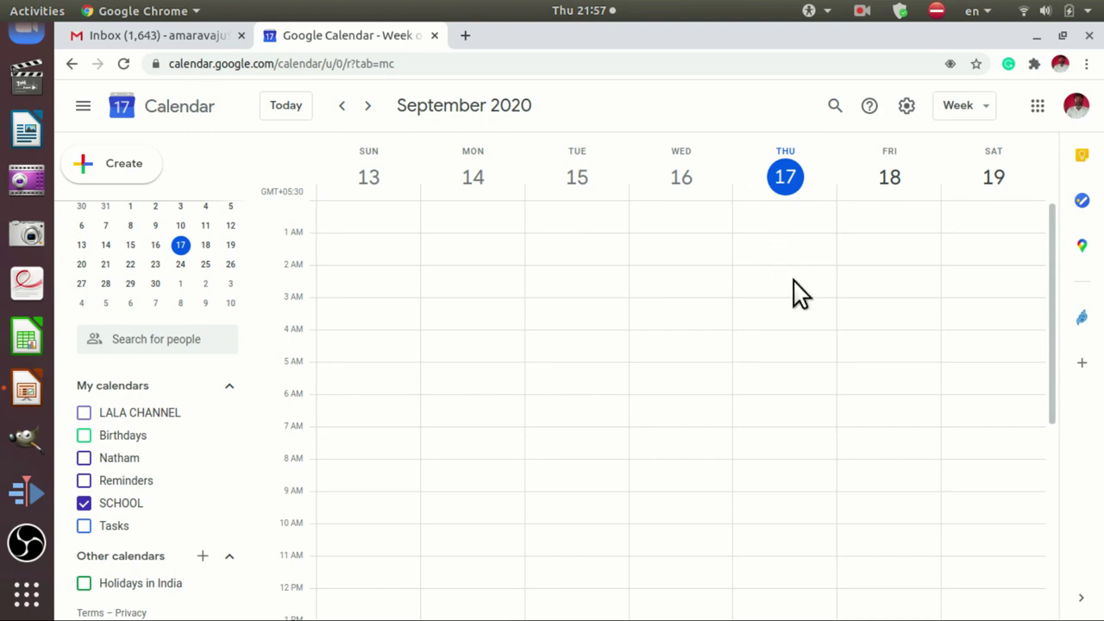
scroll(866, 406, "down", 2)
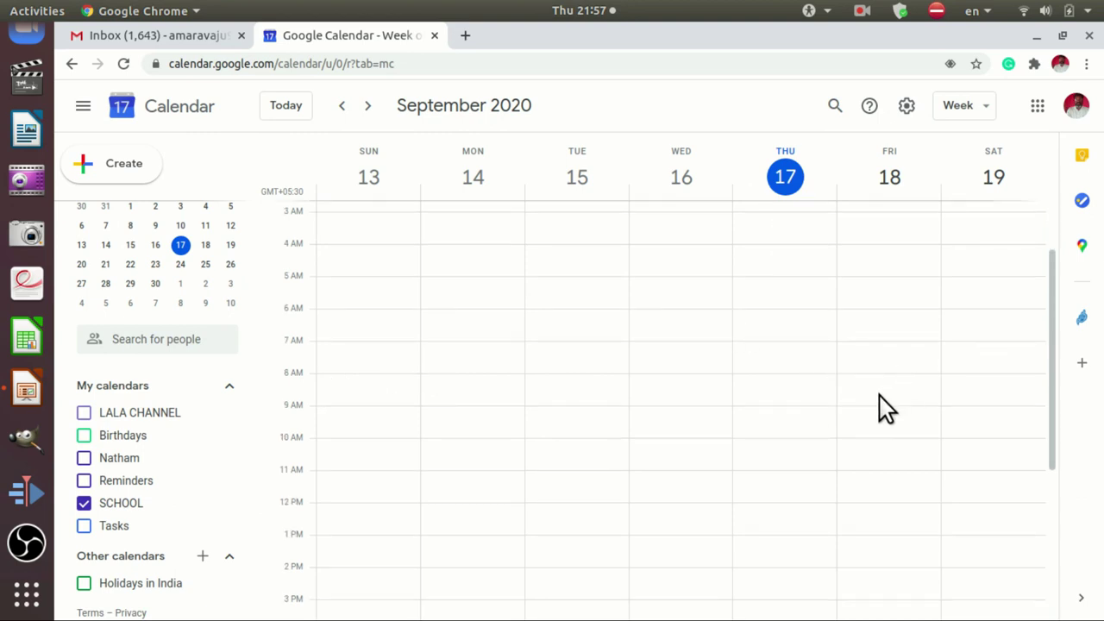
scroll(878, 408, "down", 3)
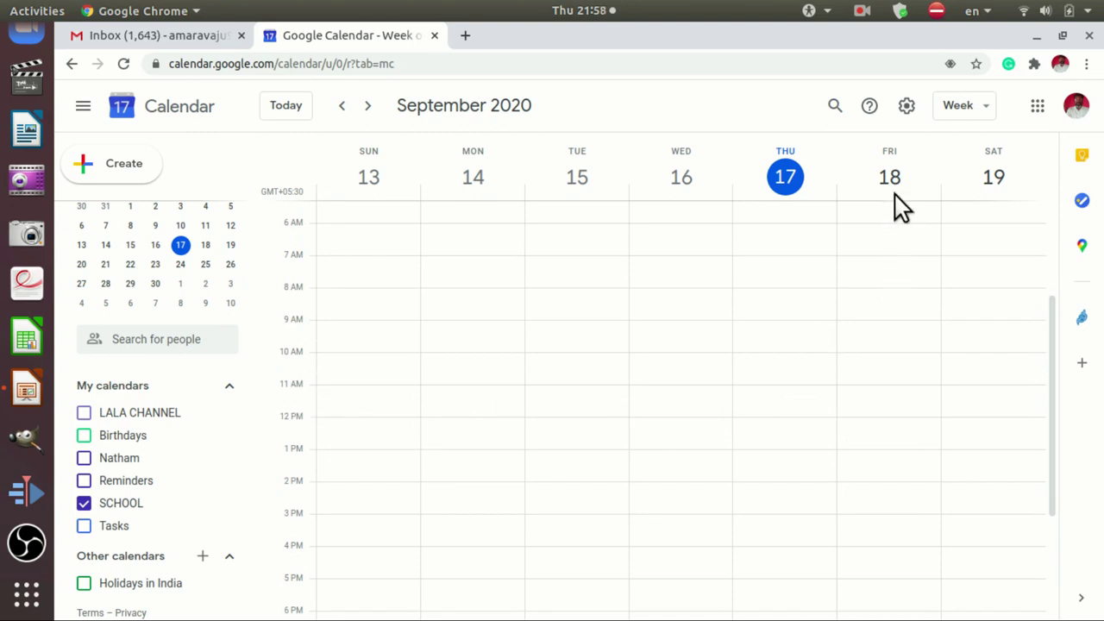
- Start an event on Friday, September 18 at 11am and add the suggested 'ama' contact as guest
left_click(884, 397)
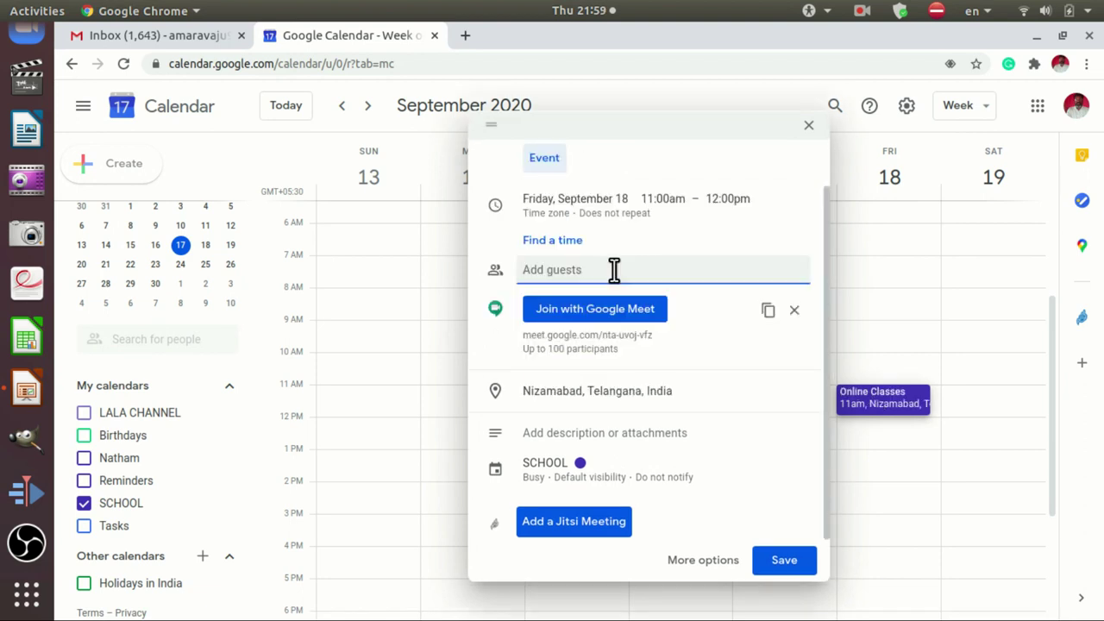
type("ama")
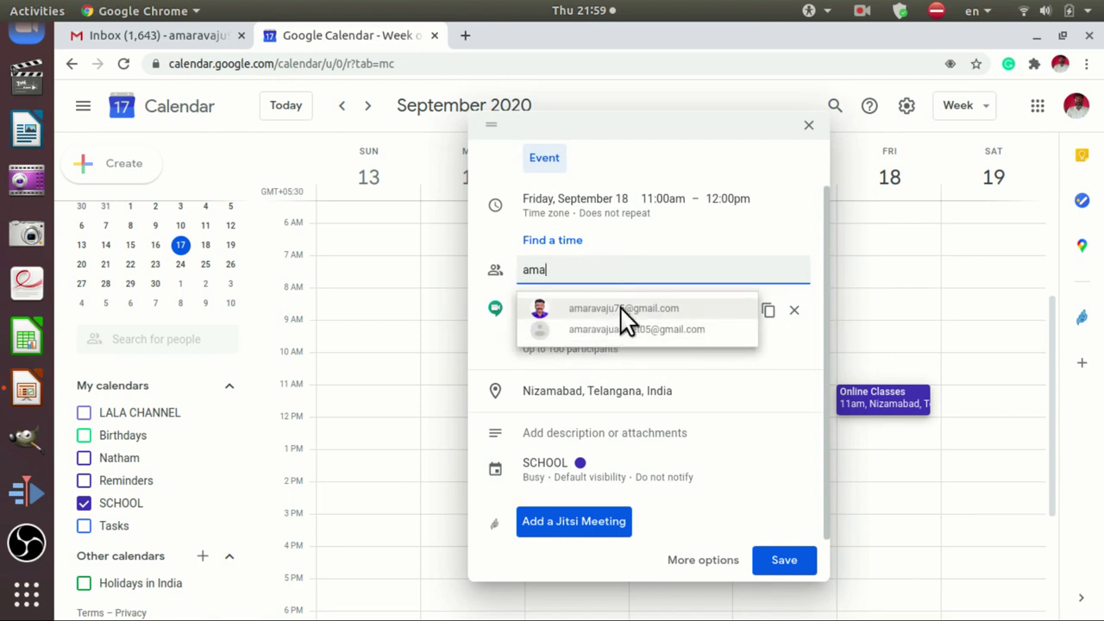
left_click(621, 308)
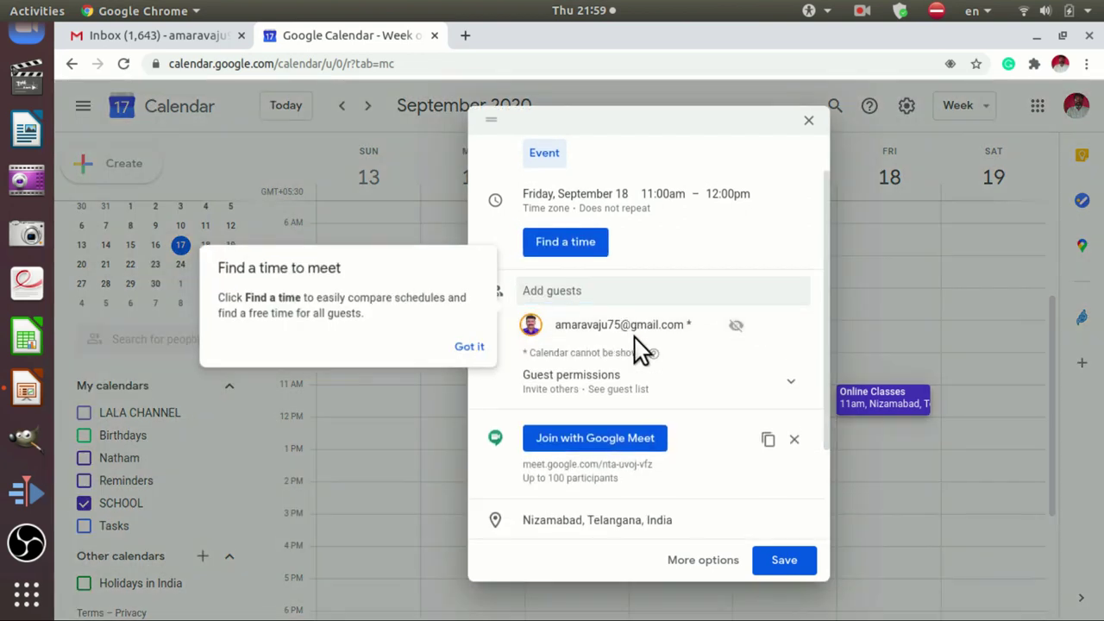
left_click(477, 349)
- Add a Google Meet link and set the location to Nizamabad, Telangana
left_click(671, 369)
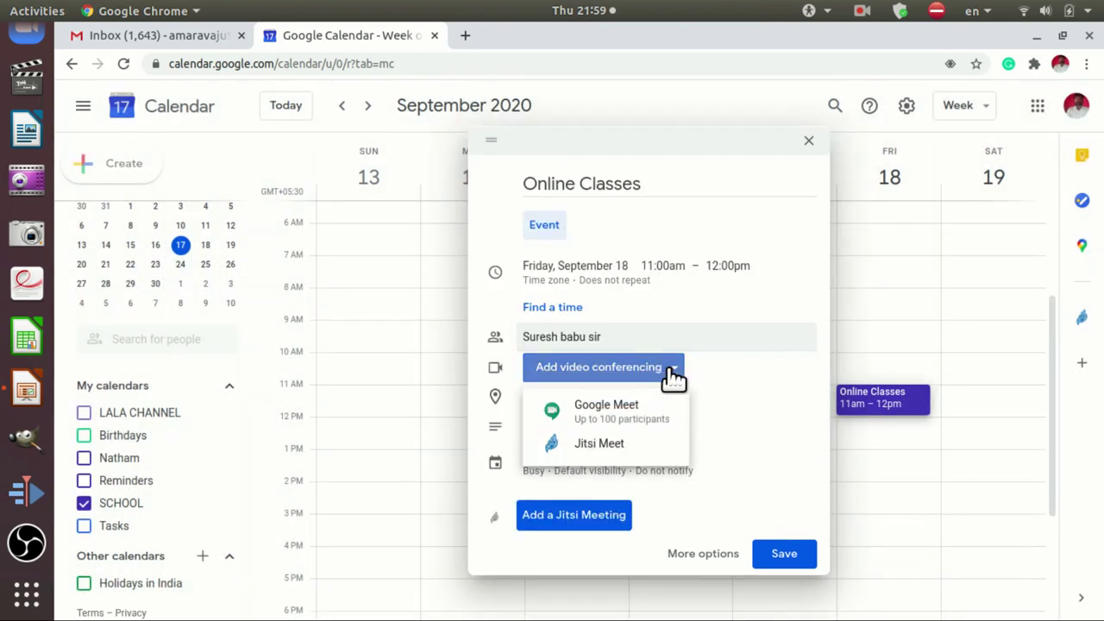
left_click(630, 414)
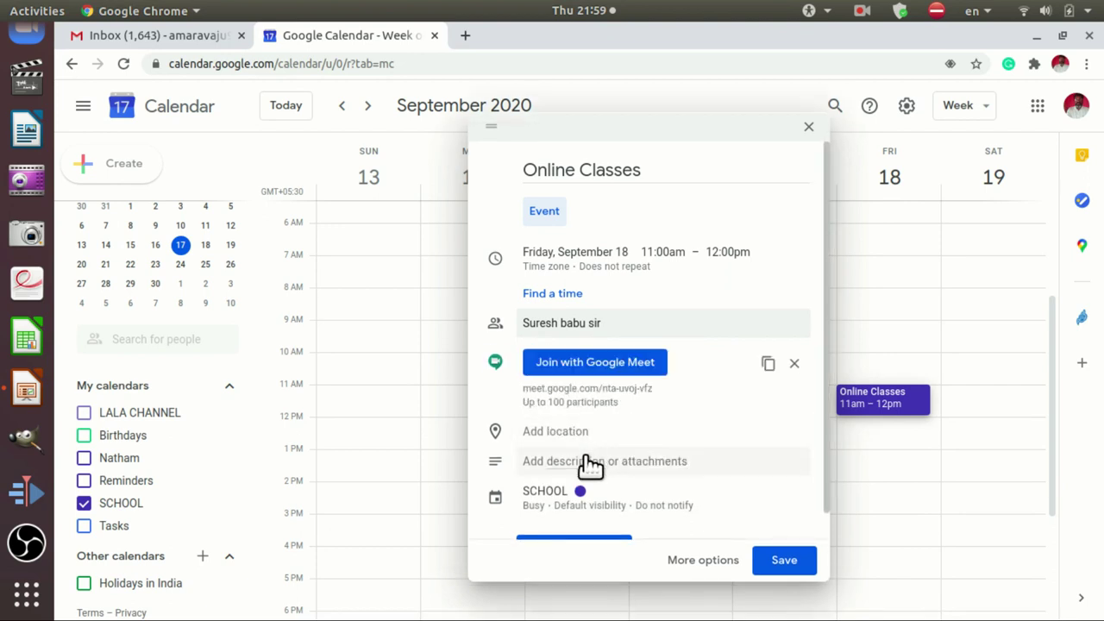
left_click(535, 437)
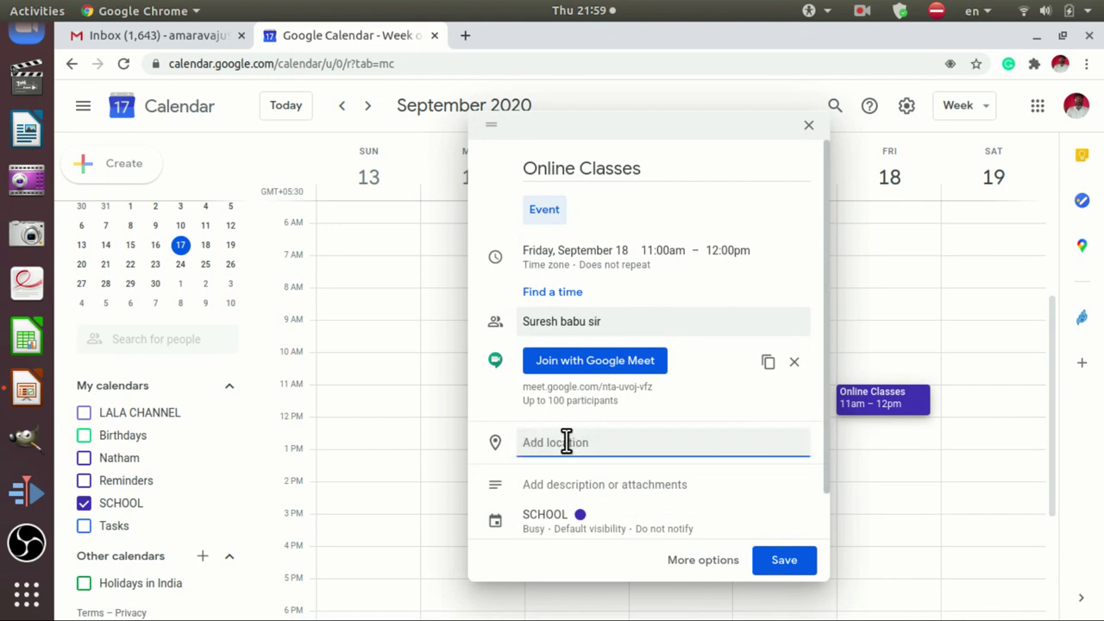
type("nizama")
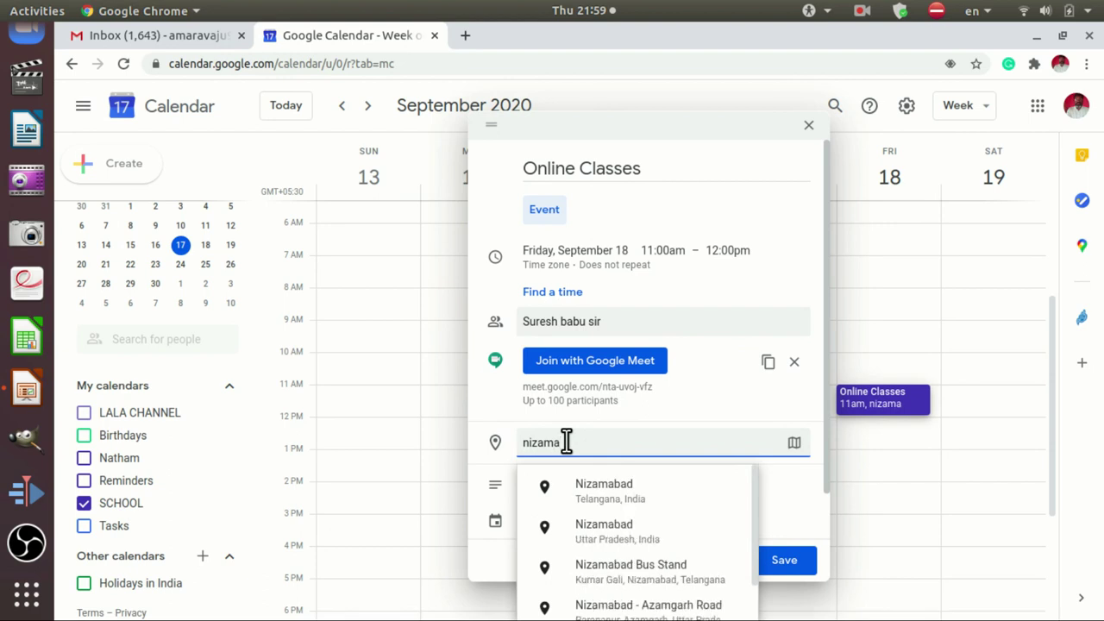
left_click(601, 491)
scroll(598, 505, "down", 1)
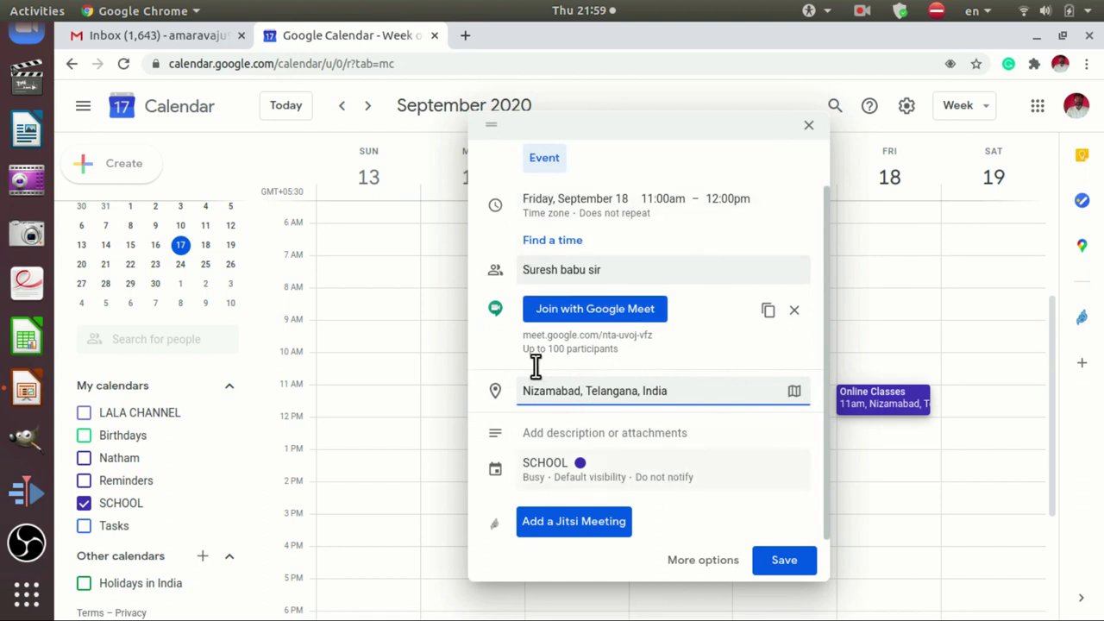
left_click(798, 560)
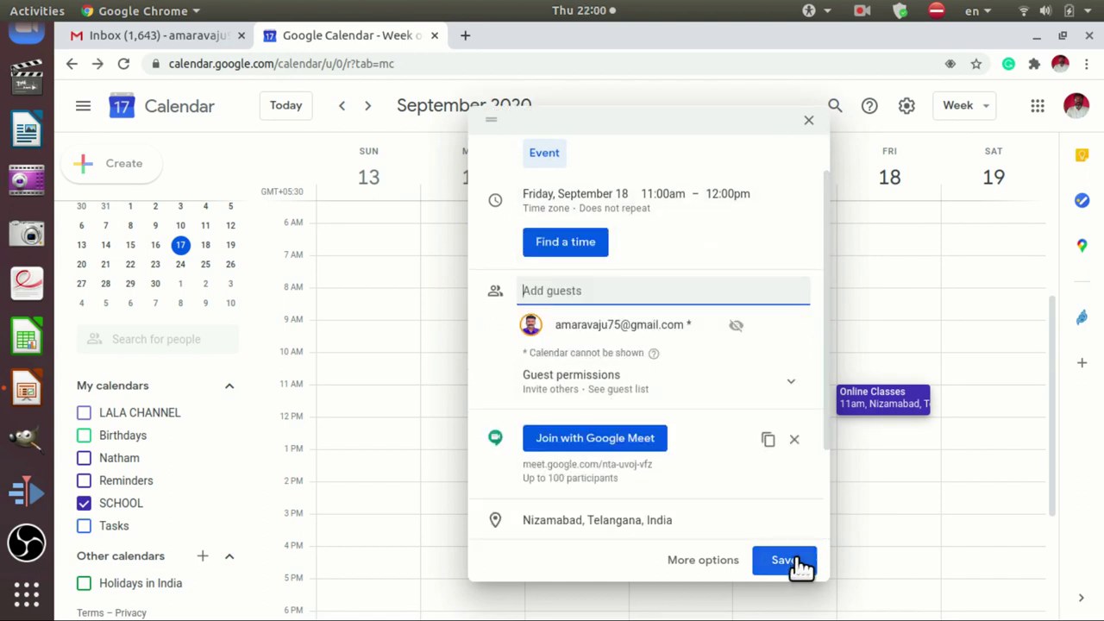
- Save the Online Classes event and send the guest an invitation email
left_click(798, 559)
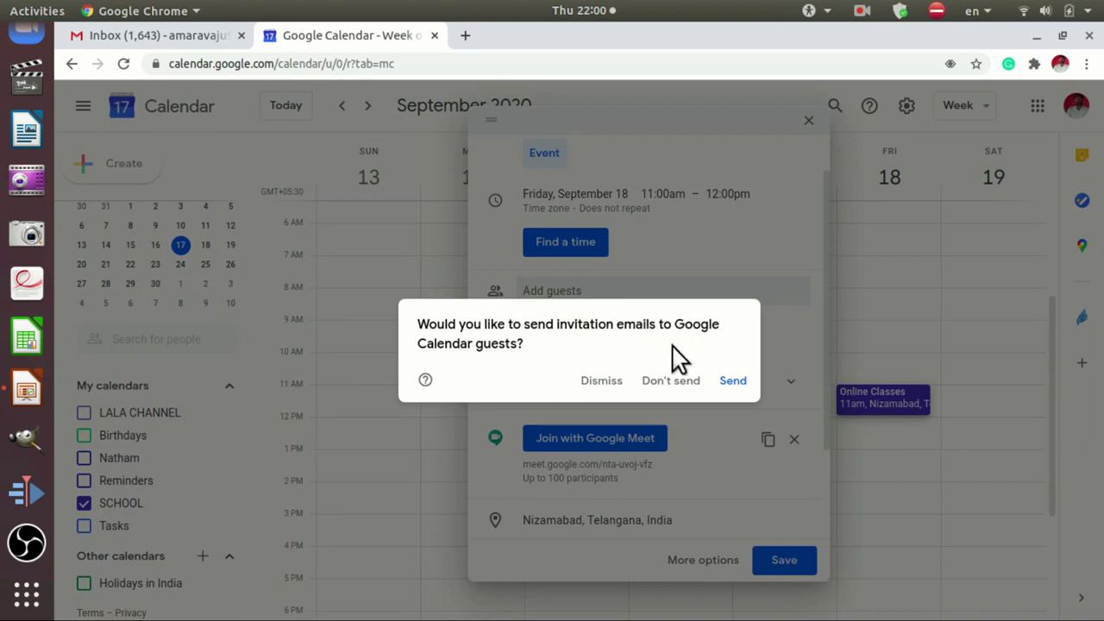
left_click(734, 382)
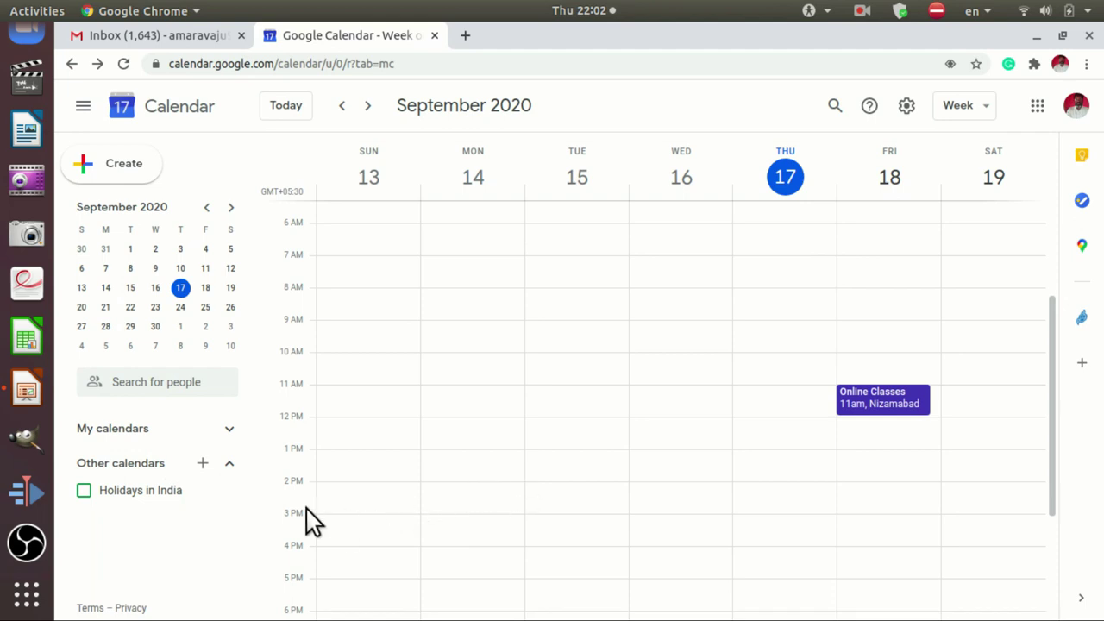
- Open Settings and sharing for the SCHOOL calendar from My calendars
left_click(230, 429)
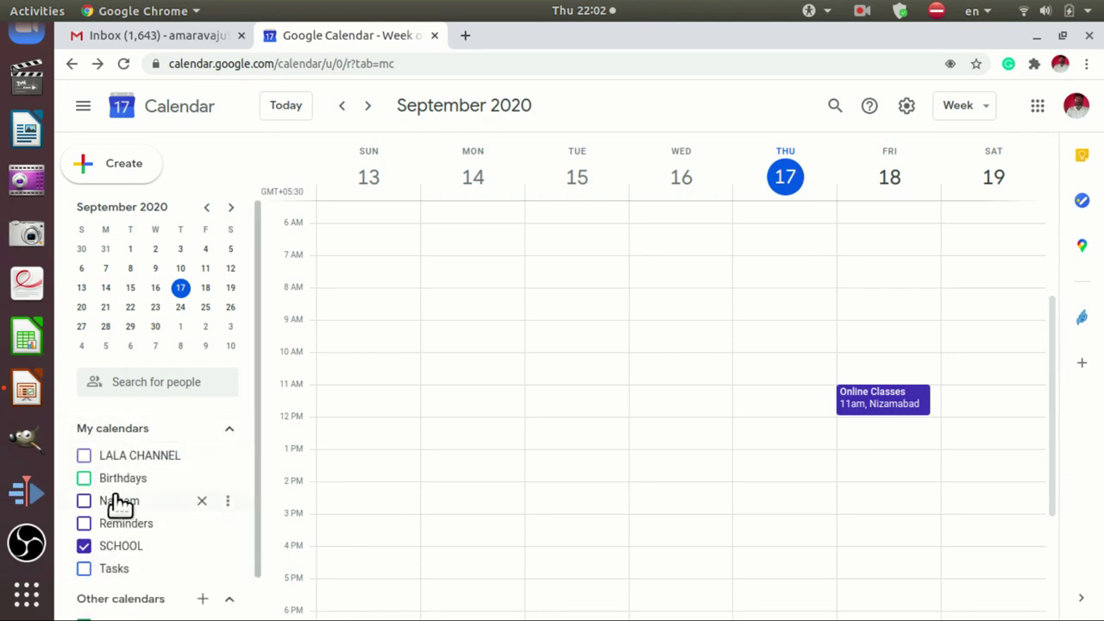
scroll(121, 513, "down", 1)
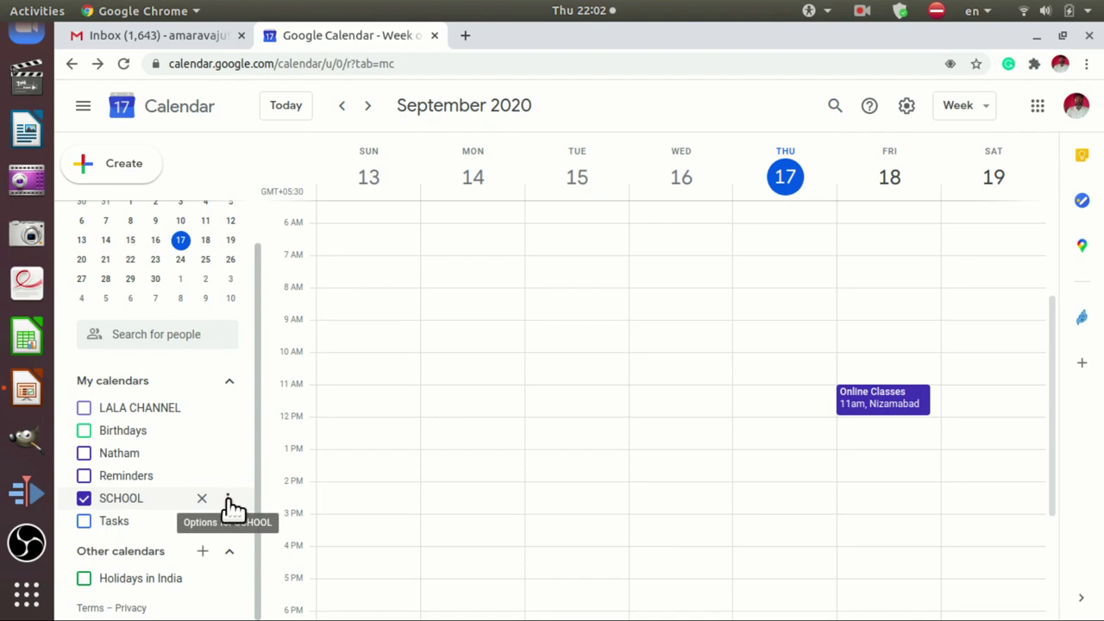
left_click(230, 503)
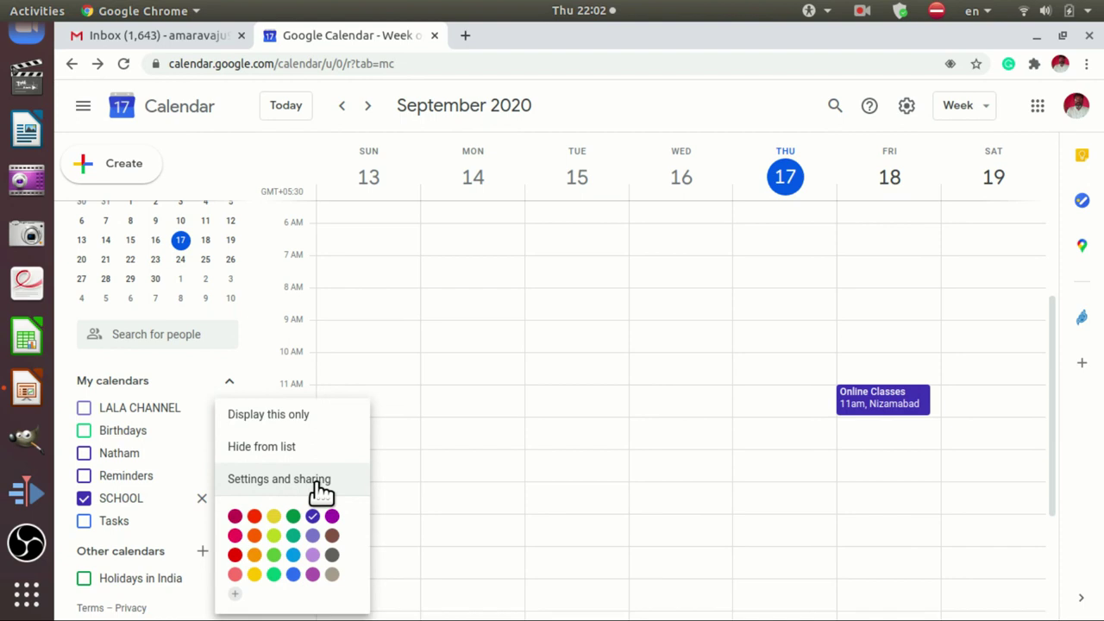
left_click(321, 488)
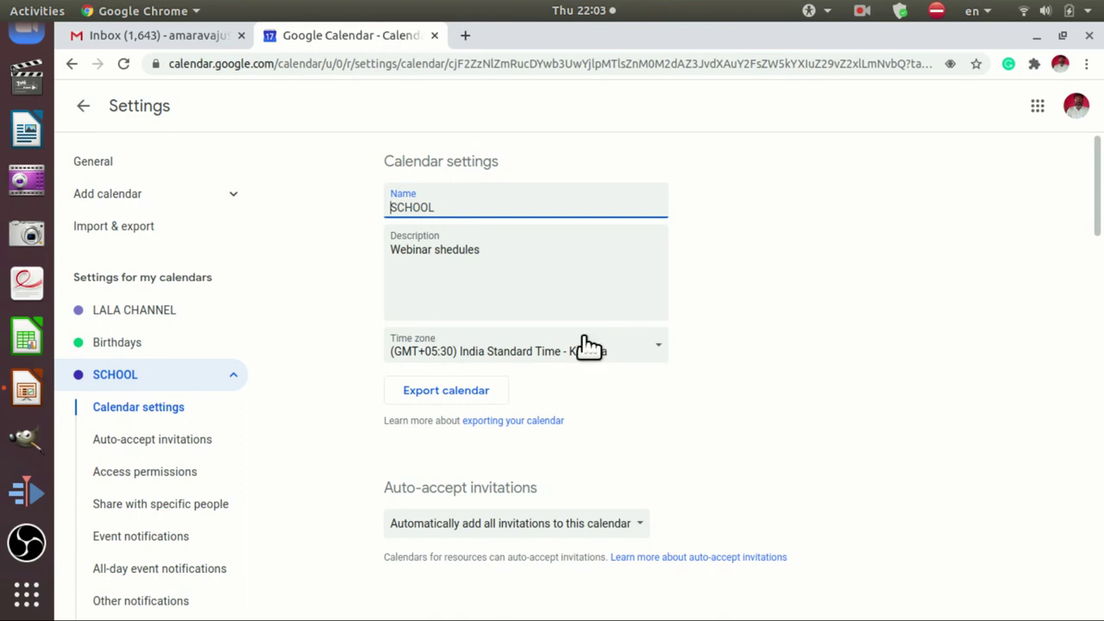
- Scroll the SCHOOL settings page down to Share with specific people
scroll(714, 399, "down", 5)
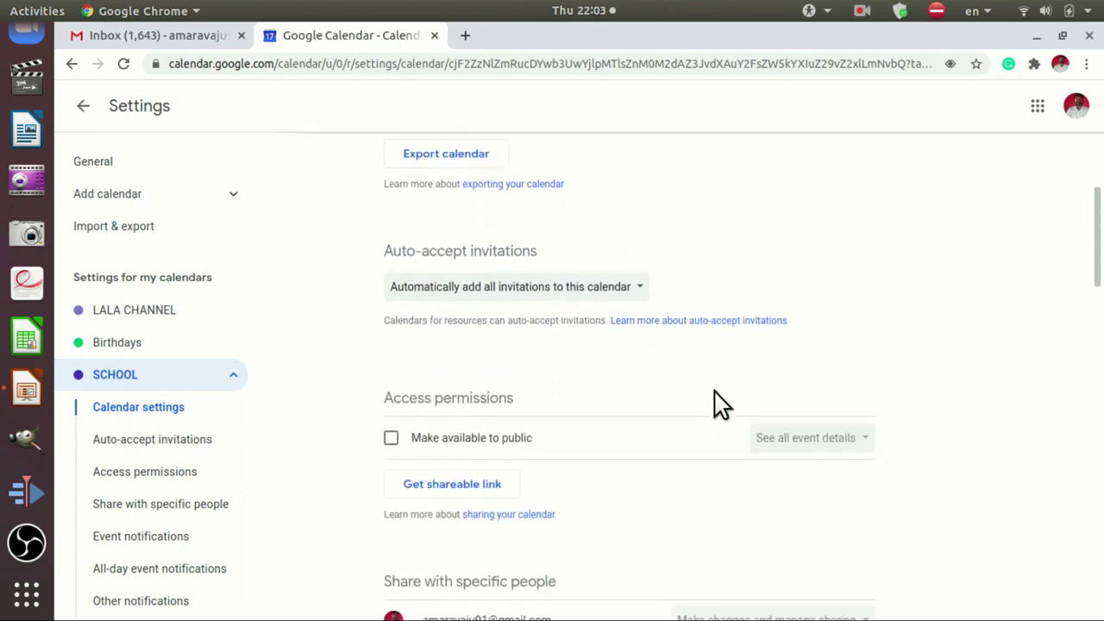
scroll(714, 398, "down", 2)
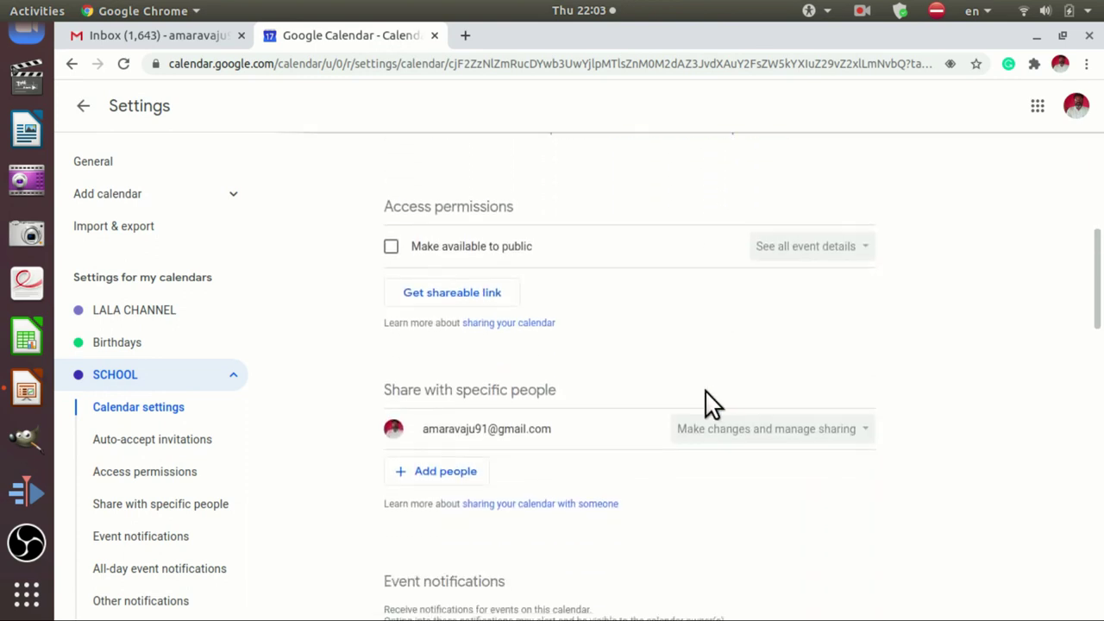
scroll(634, 318, "down", 2)
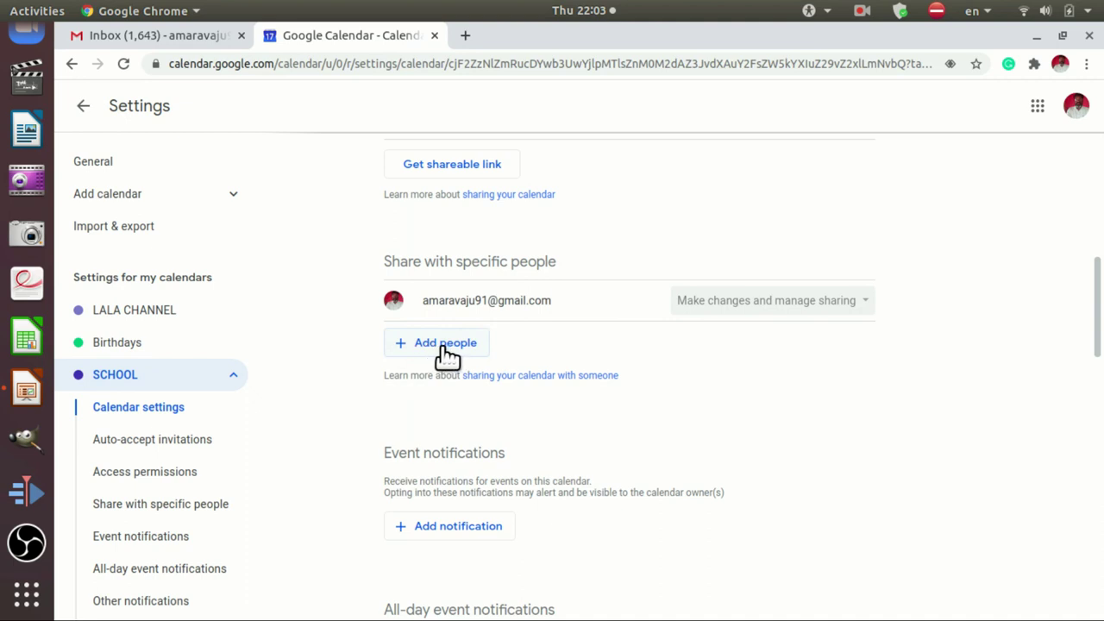
- Share SCHOOL with the suggested contact using 'See all event details' permission
left_click(452, 350)
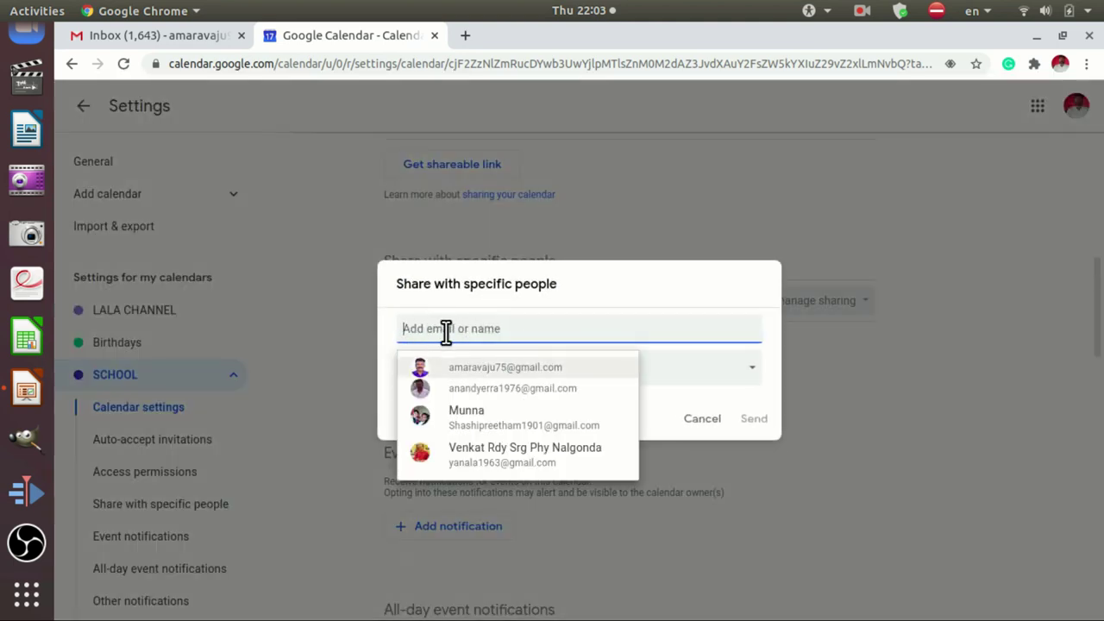
left_click(473, 423)
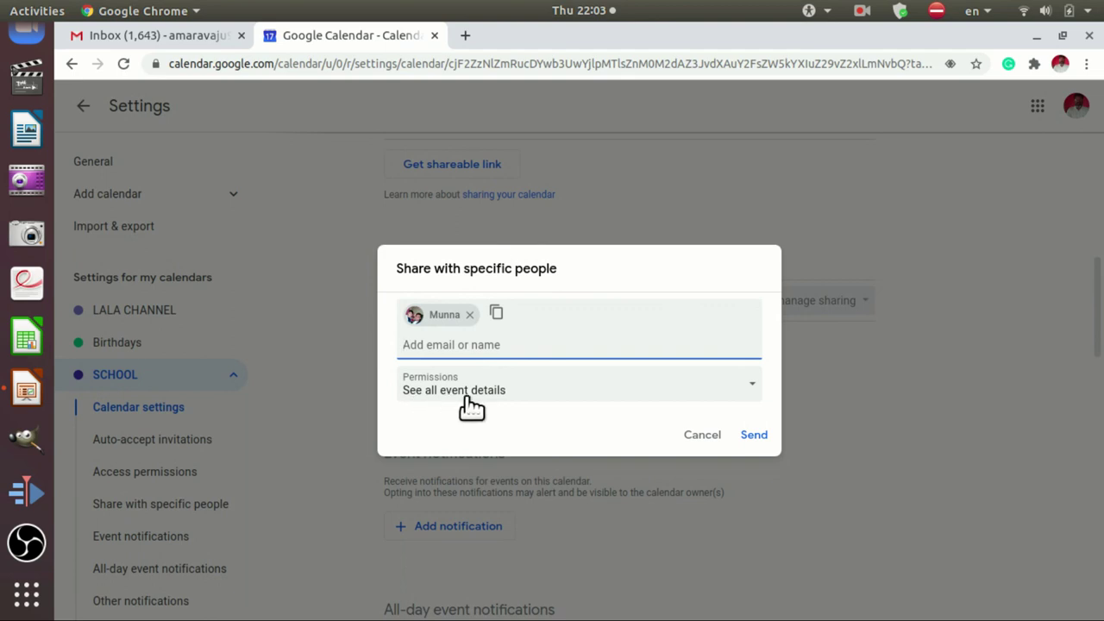
left_click(751, 394)
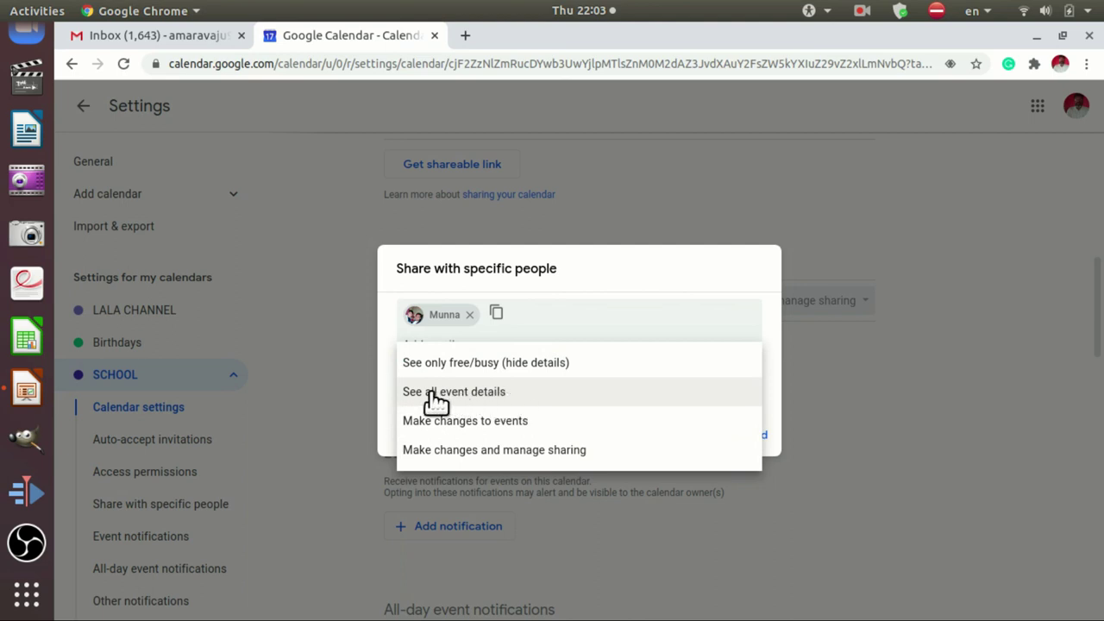
left_click(499, 396)
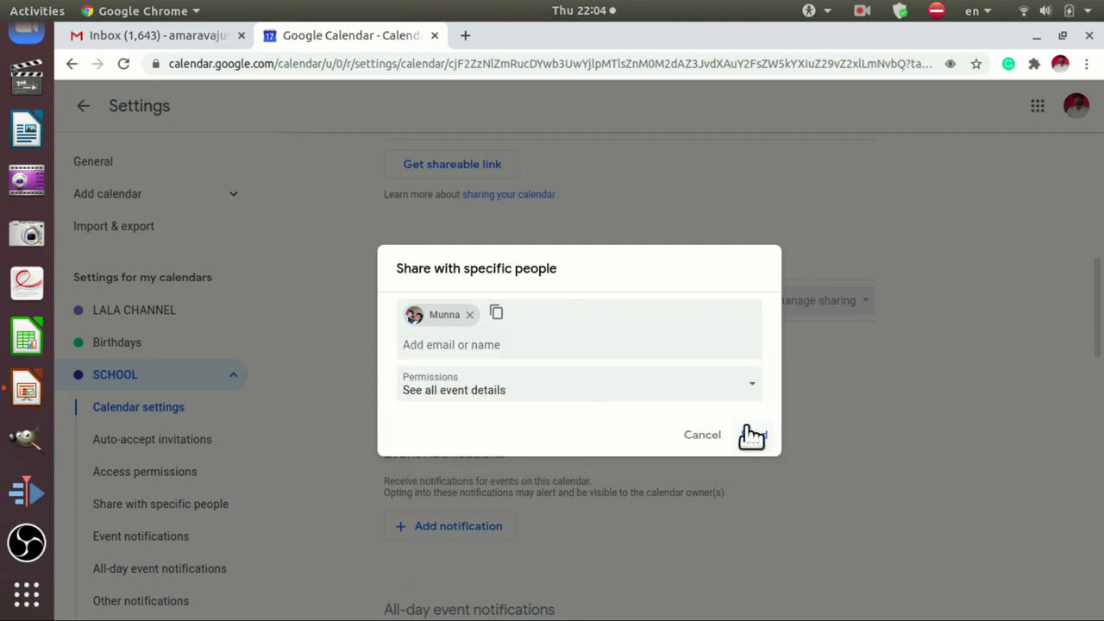
left_click(754, 438)
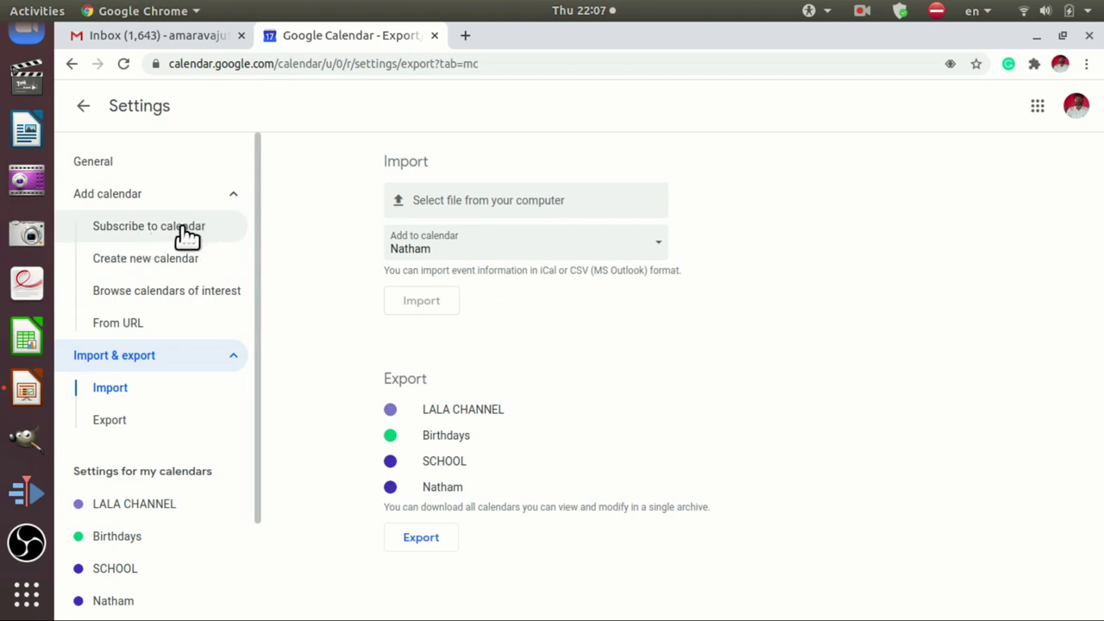
- Go to the Subscribe to calendar page under Add calendar in Settings
left_click(186, 231)
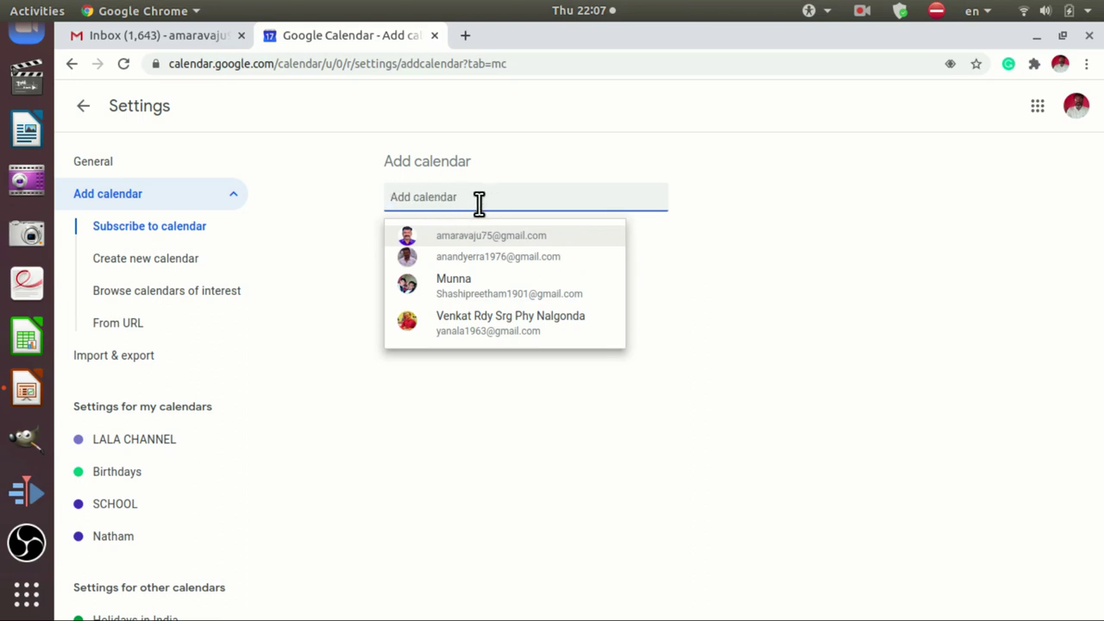
- Request access to the 'sha…' contact's calendar with the message 'send your webinar schedule'
type("sha")
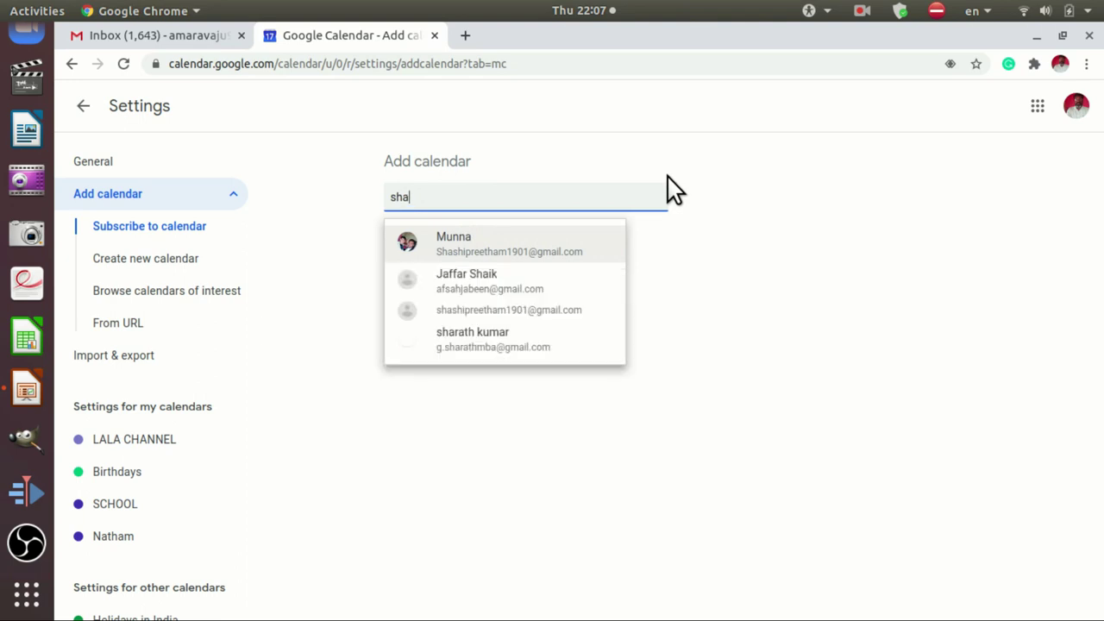
left_click(527, 246)
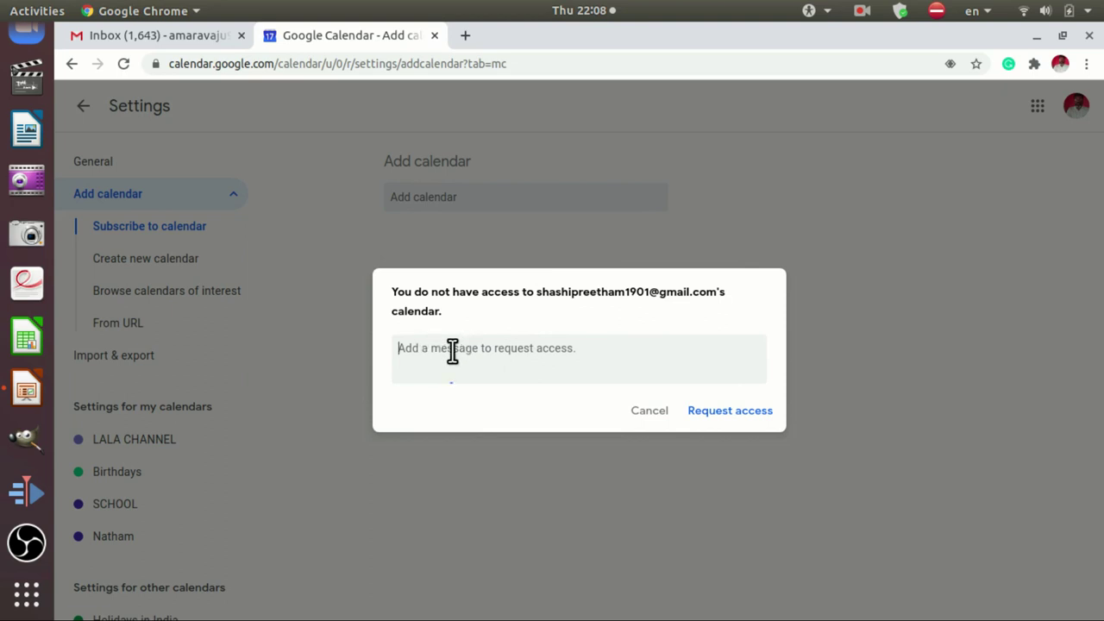
type("send your ")
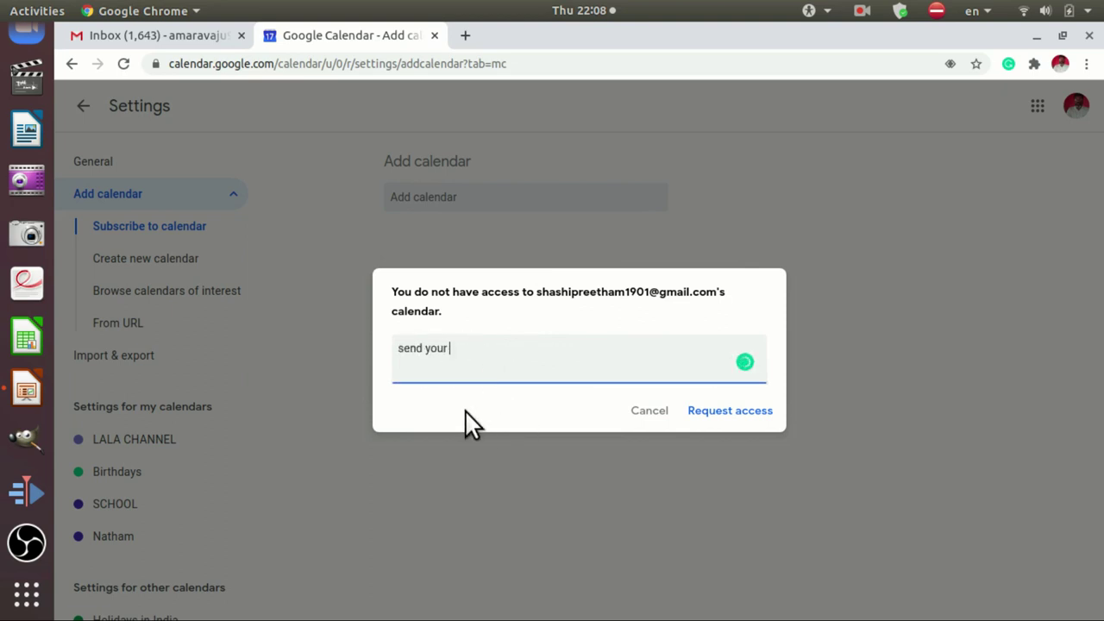
type("webinar schedule")
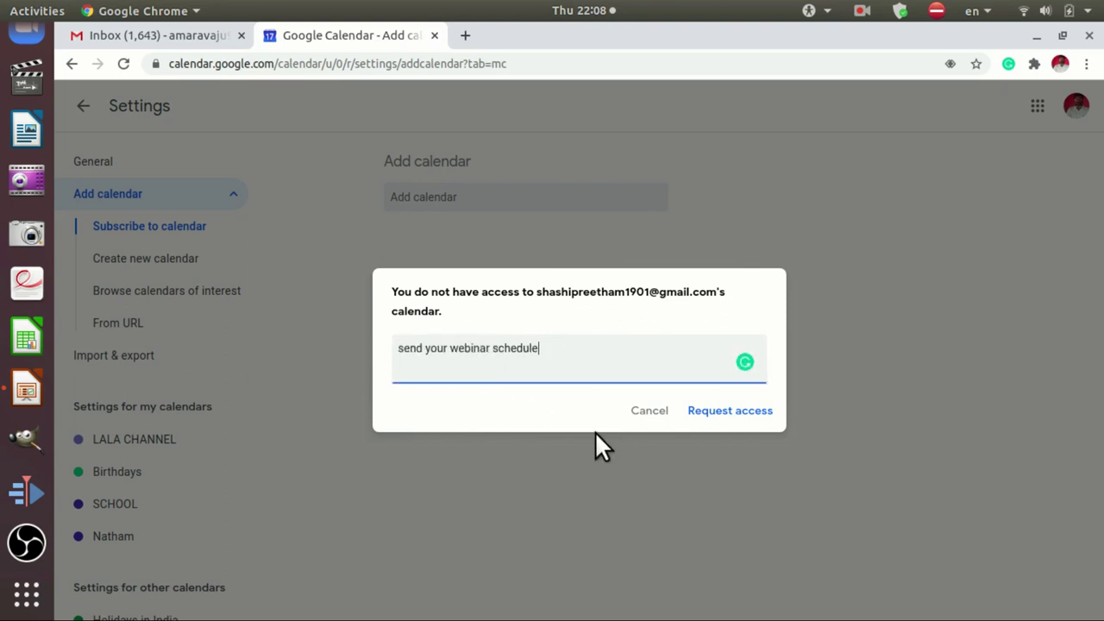
left_click(745, 414)
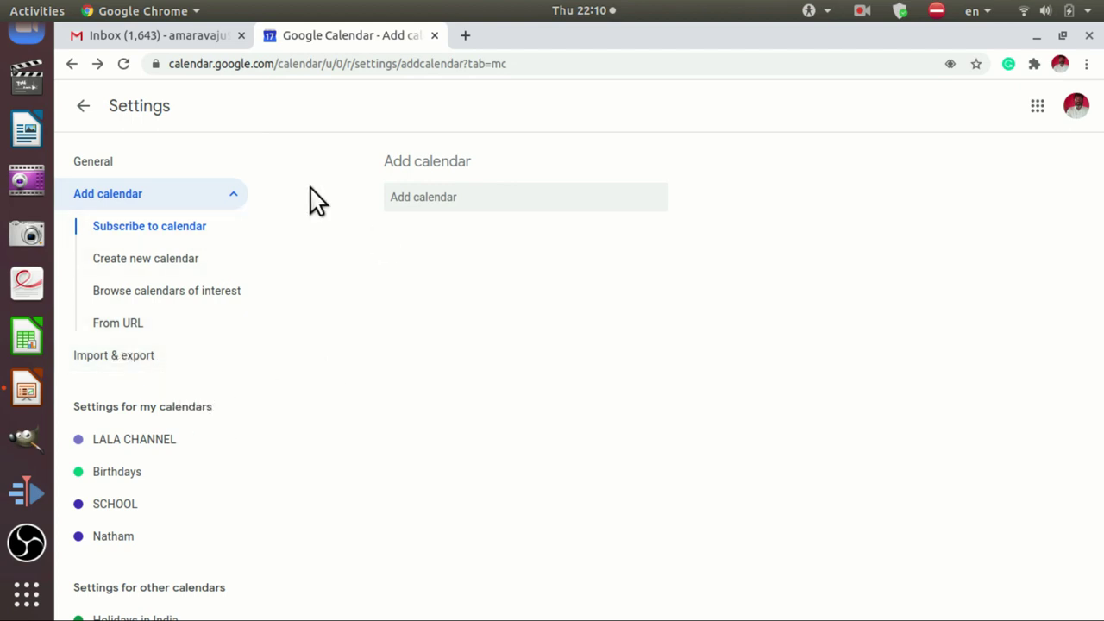
- Import Chrome Passwords.csv into the LALA CHANNEL calendar via Import & export
left_click(141, 369)
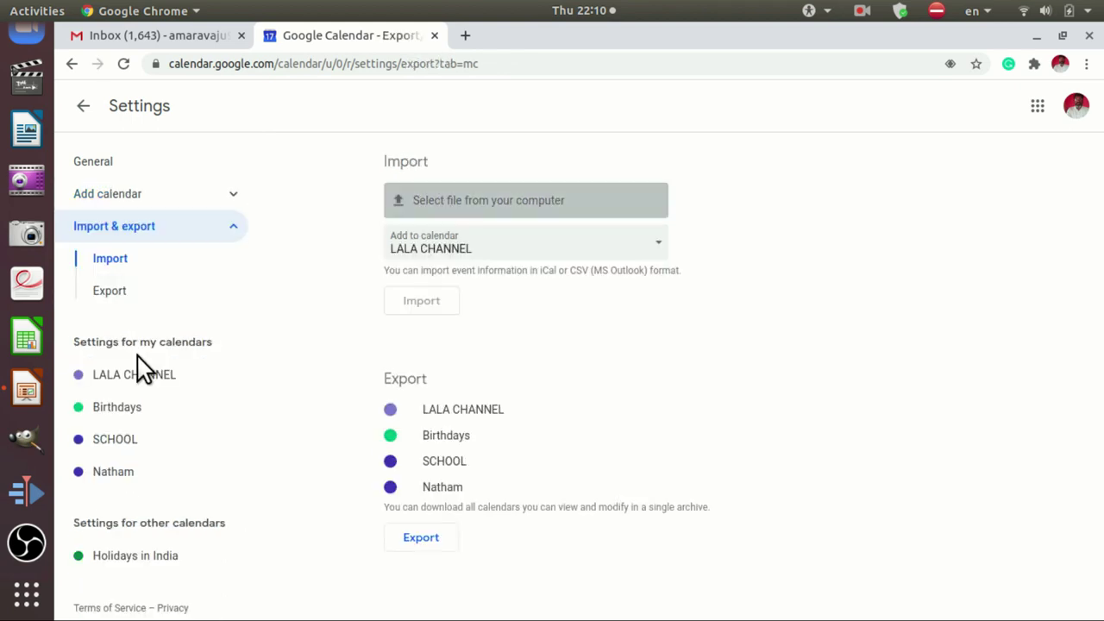
left_click(660, 250)
left_click(437, 210)
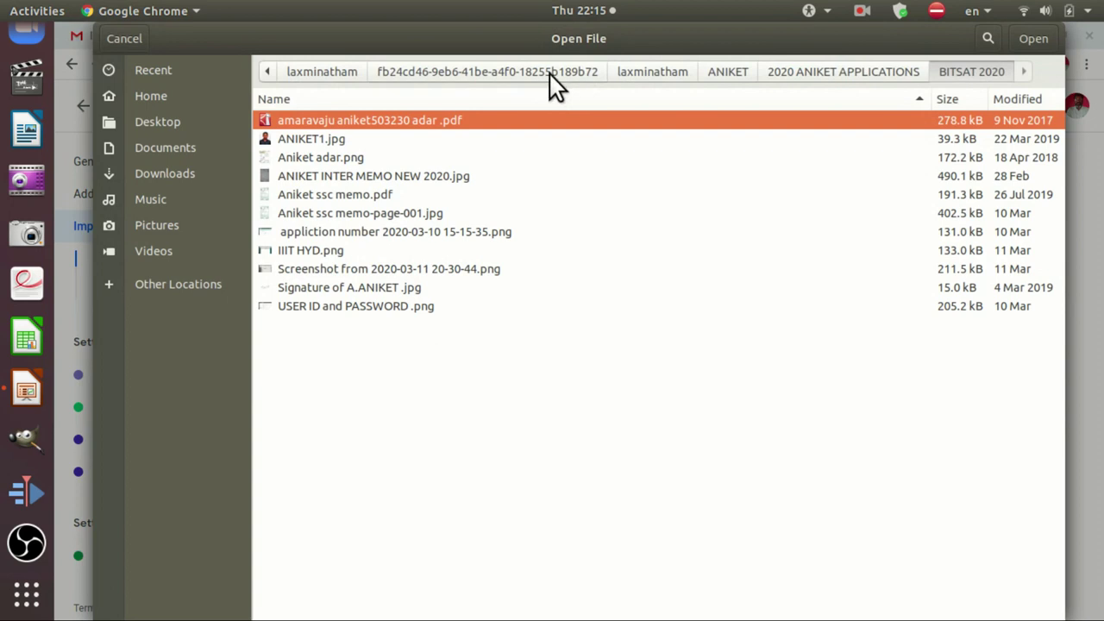
type("csv")
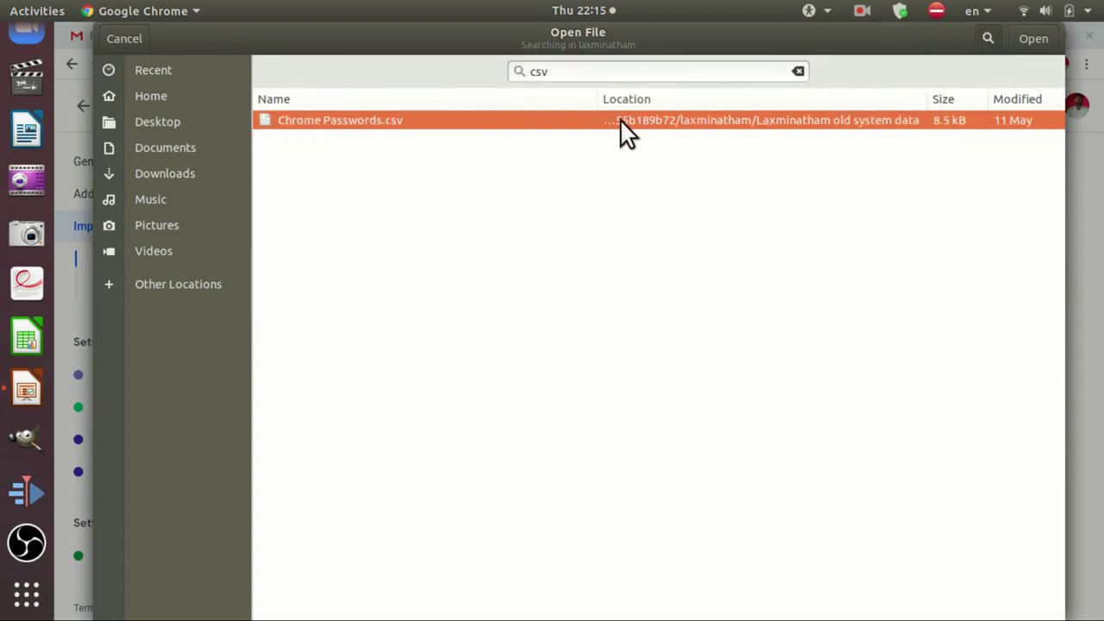
left_click(1038, 38)
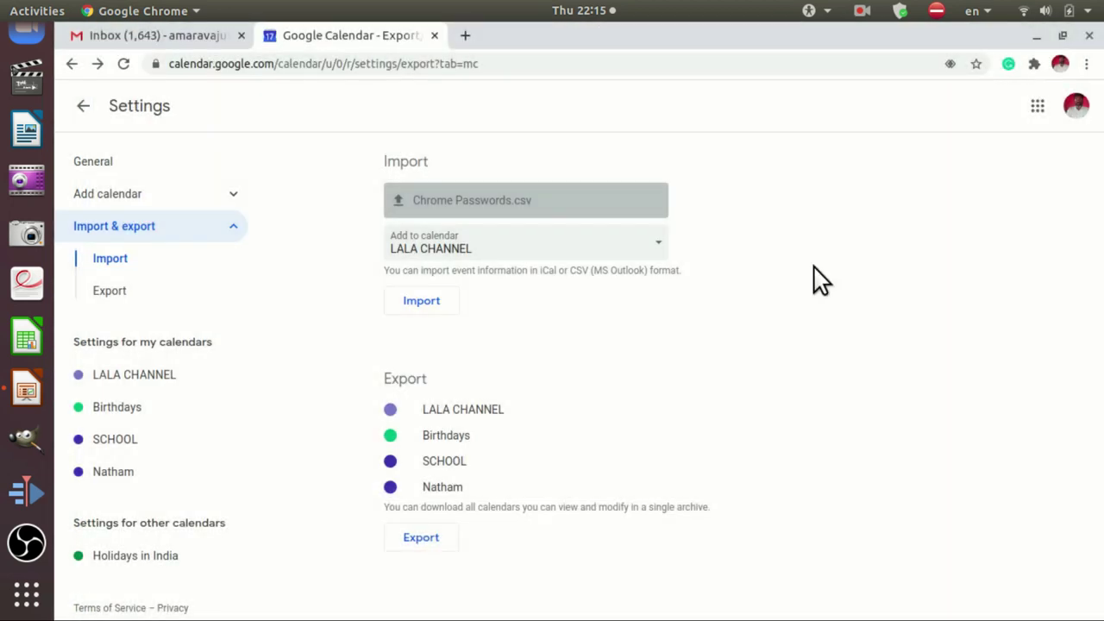
left_click(421, 303)
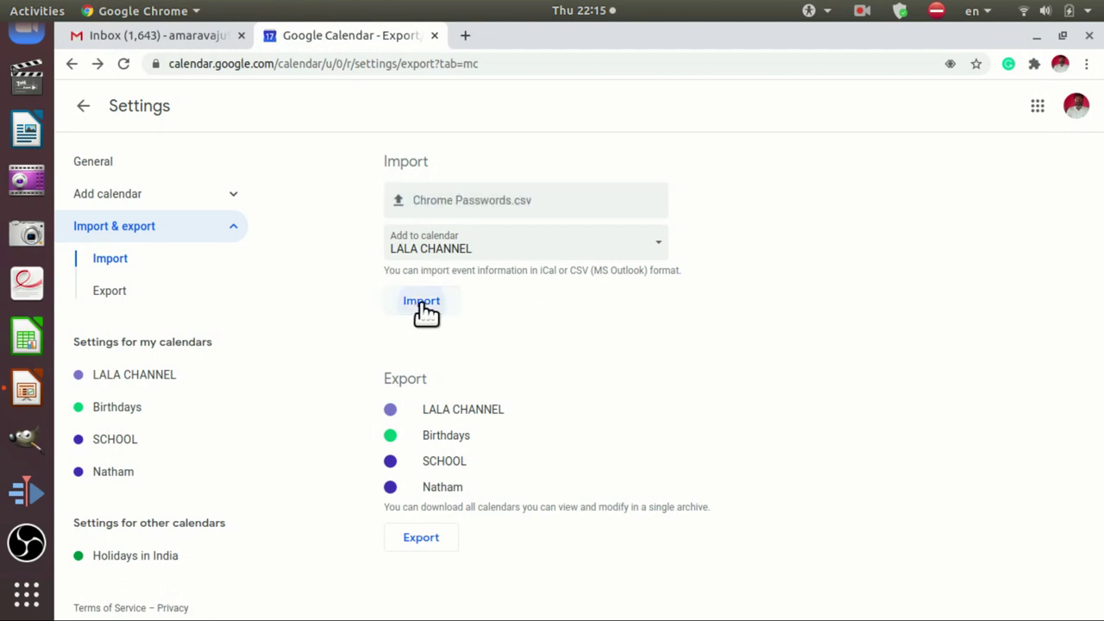